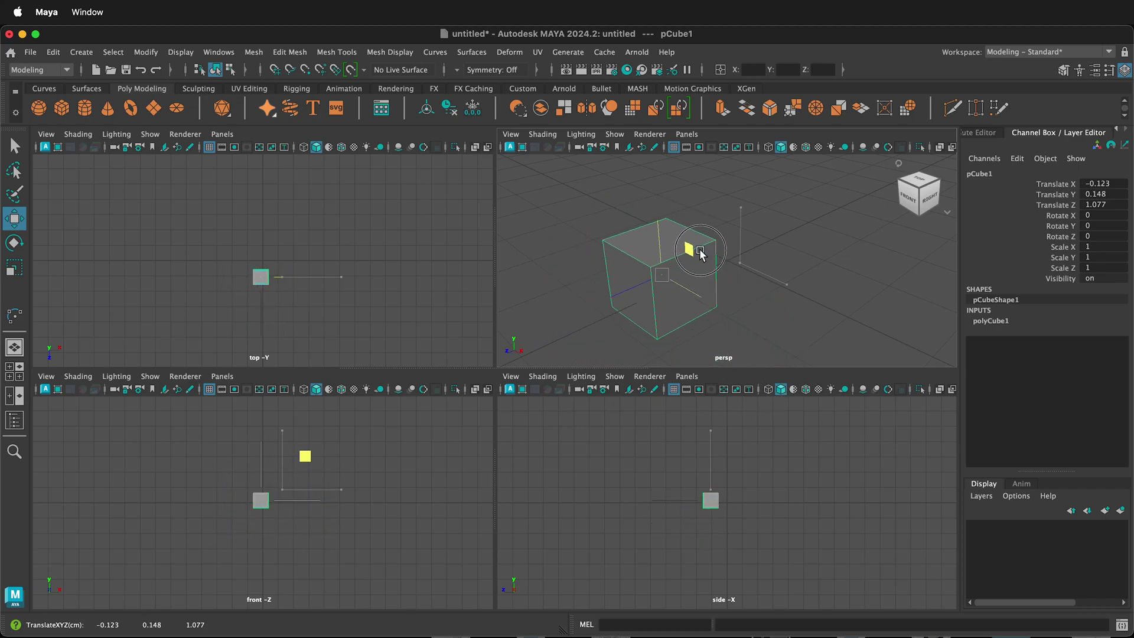
# Bring the cube back to the origin so all its Translate values read 0
pyautogui.moveTo(614, 245); pyautogui.dragTo(718, 182)
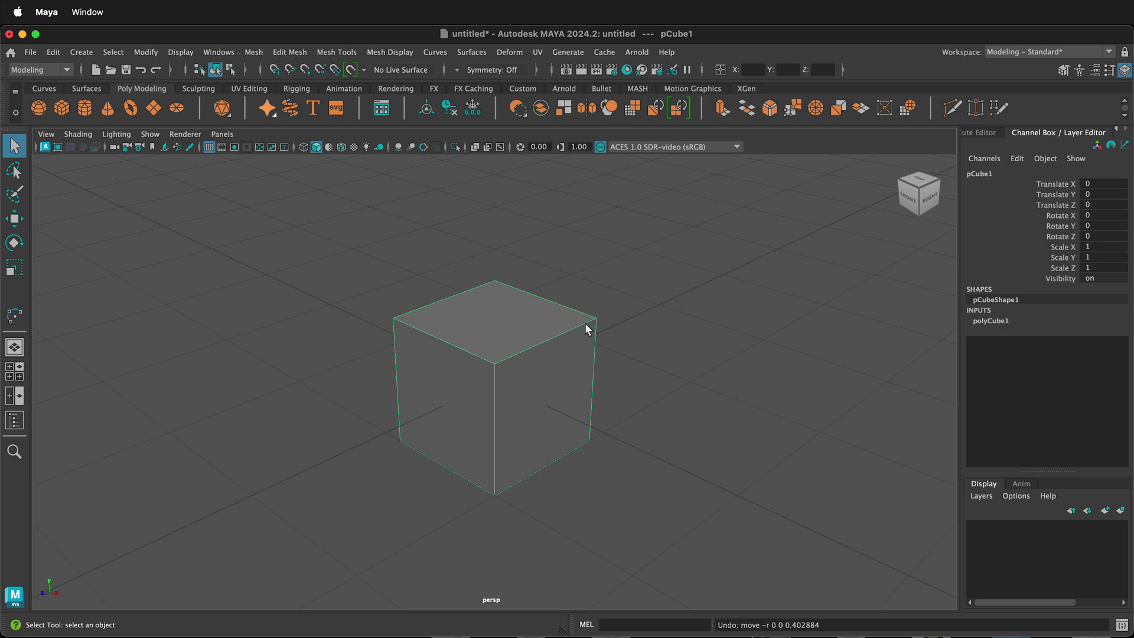
# Drag the Move gizmo's Y, Z, X and X-Y plane handles to place the cube at 1.266, 0.851, 1.077
pyautogui.press('w')
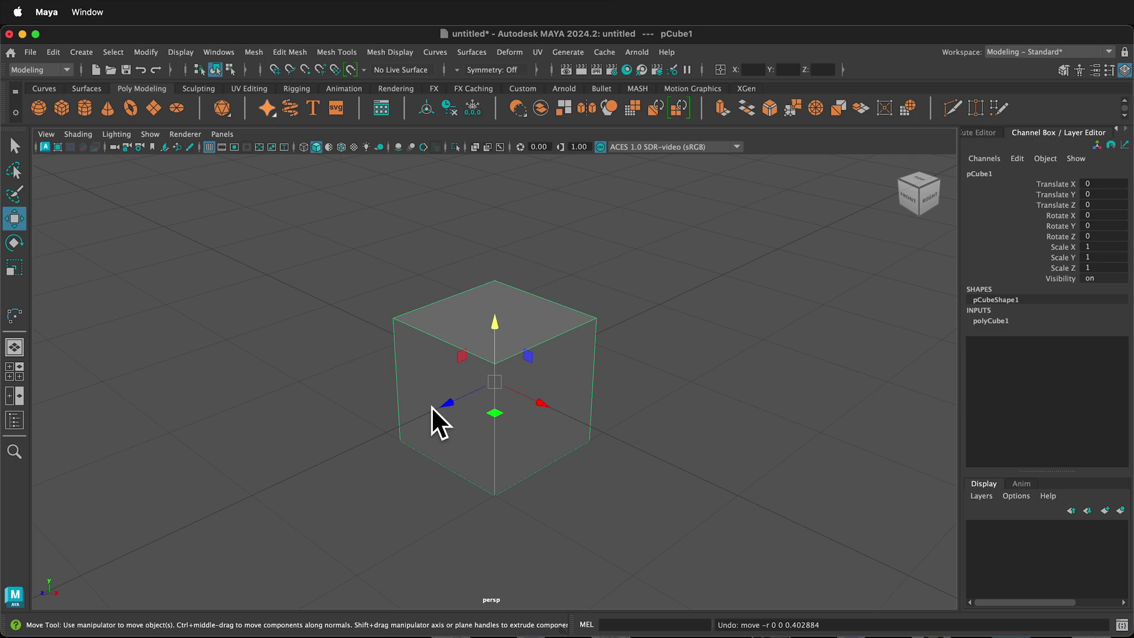
pyautogui.moveTo(495, 334); pyautogui.dragTo(498, 278)
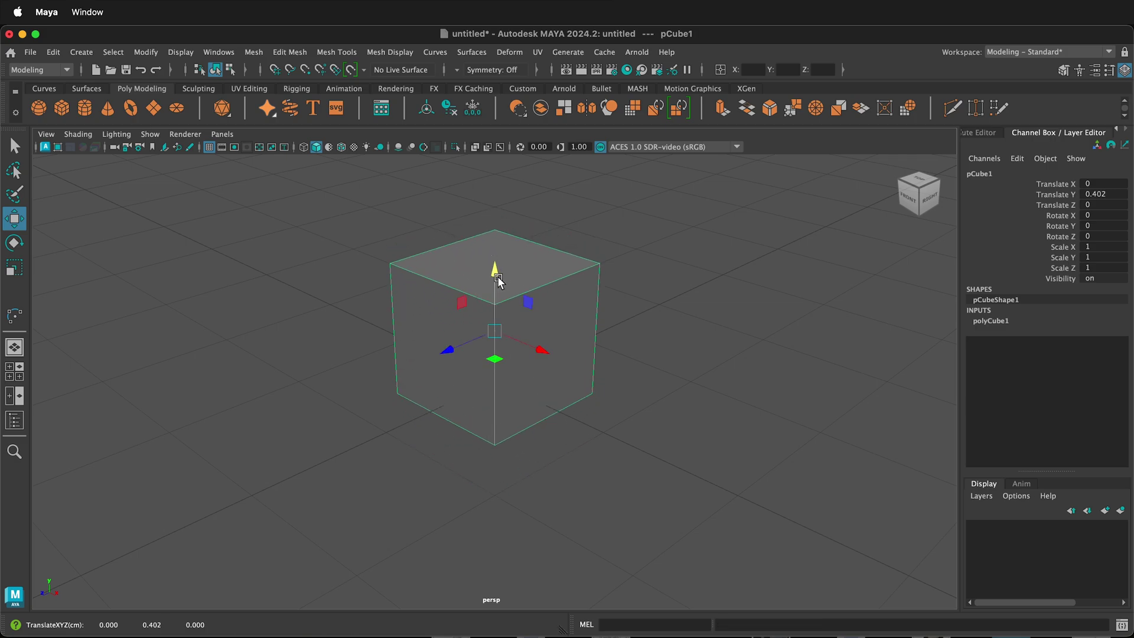
pyautogui.moveTo(467, 350); pyautogui.dragTo(442, 504)
pyautogui.moveTo(342, 534); pyautogui.dragTo(610, 392)
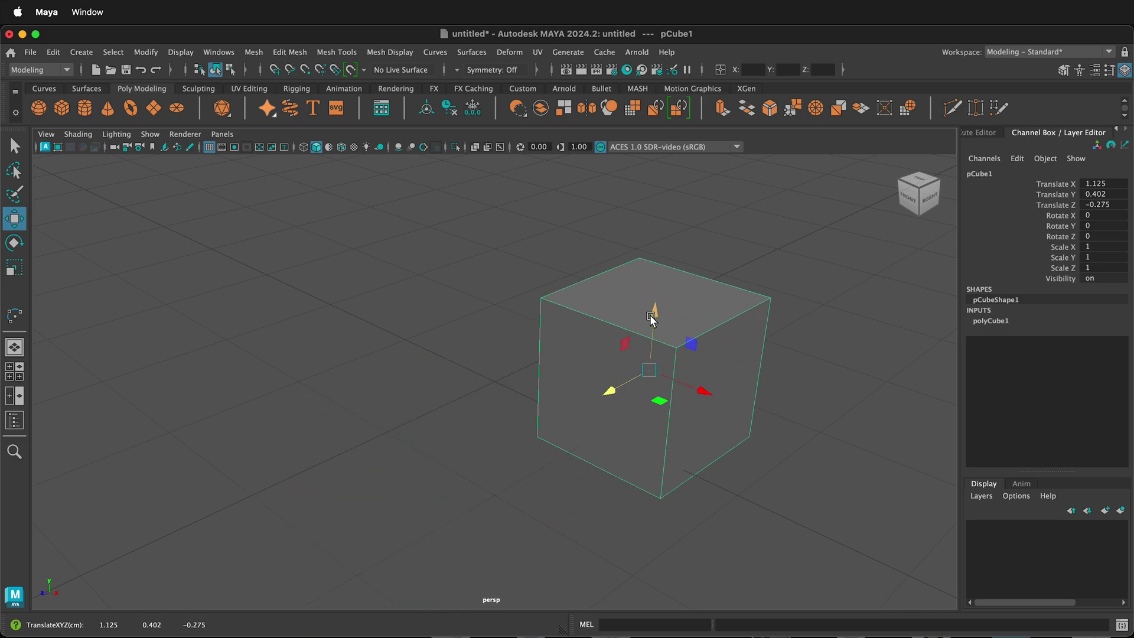
pyautogui.moveTo(652, 317); pyautogui.dragTo(667, 289)
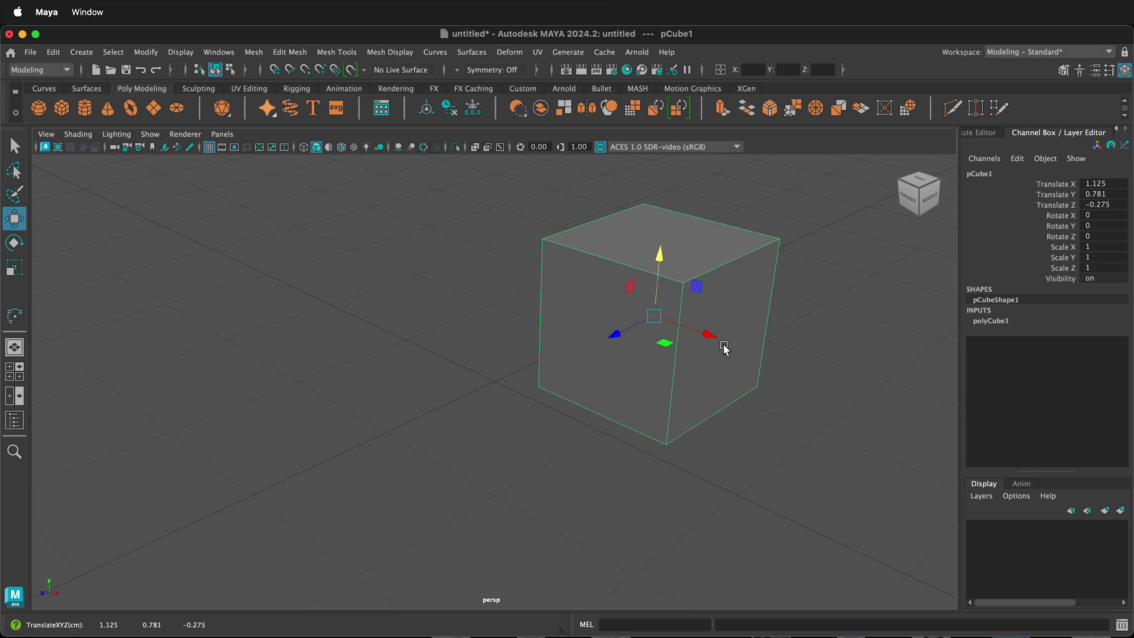
pyautogui.moveTo(723, 345); pyautogui.dragTo(389, 363)
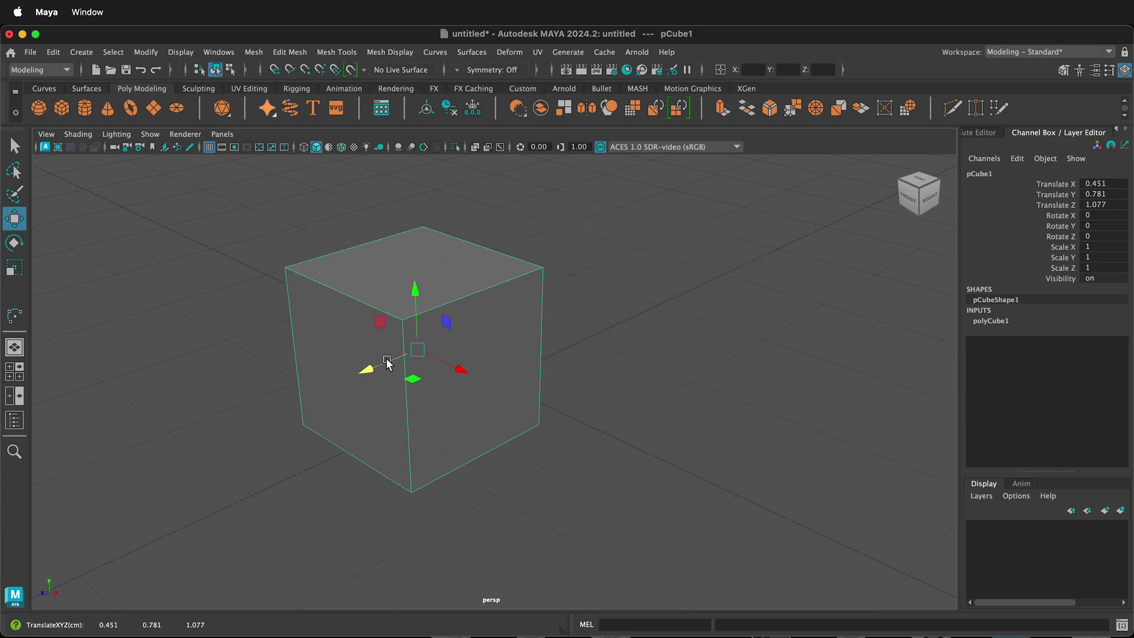
pyautogui.moveTo(440, 327); pyautogui.dragTo(548, 366)
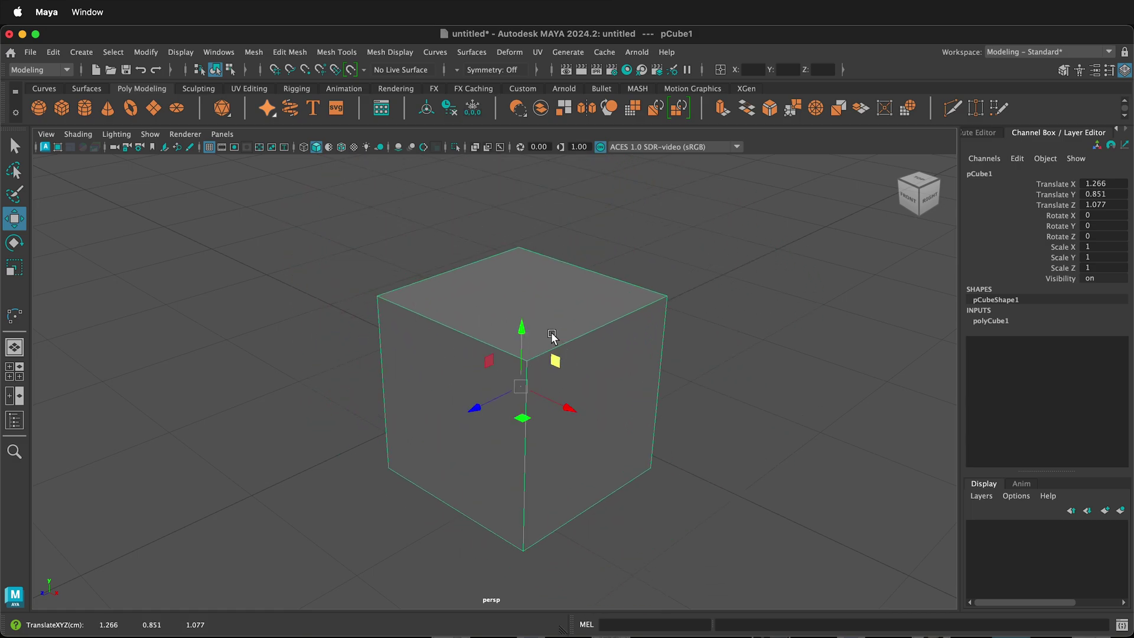
# Show the four-view layout and use plane handles to move the cube to -0.566, -0.062, -0.003
pyautogui.press('space')
pyautogui.moveTo(770, 248); pyautogui.dragTo(698, 245)
pyautogui.moveTo(615, 245); pyautogui.dragTo(699, 286)
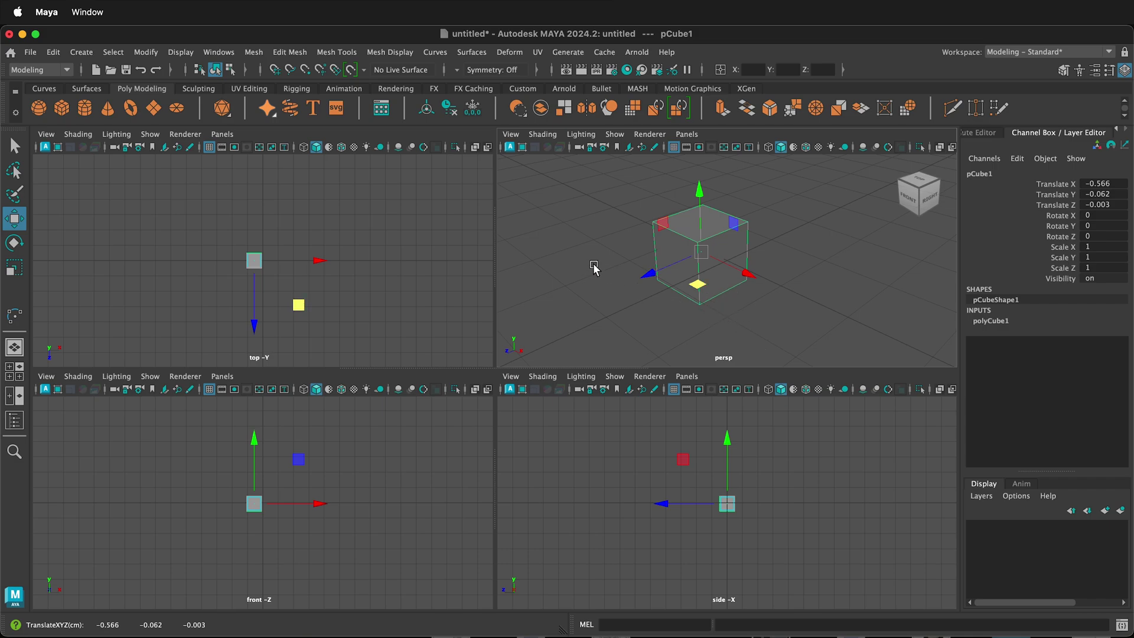
# Maximize the perspective view and toggle the Attribute Editor back to the Channel Box
pyautogui.press('space')
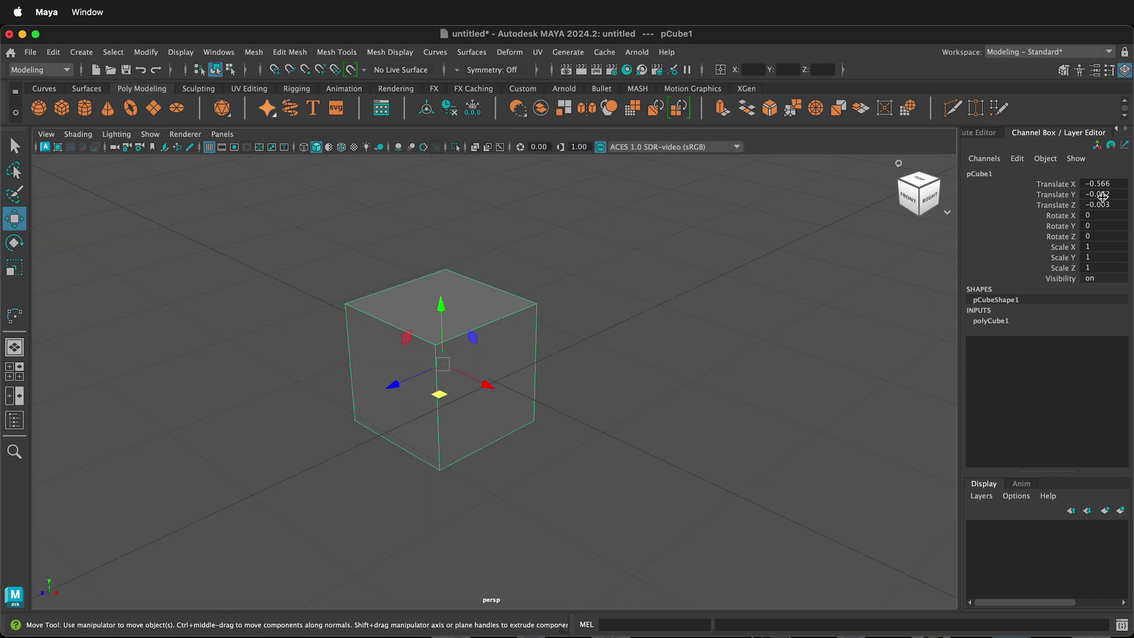
pyautogui.click(1125, 70)
pyautogui.click(1126, 70)
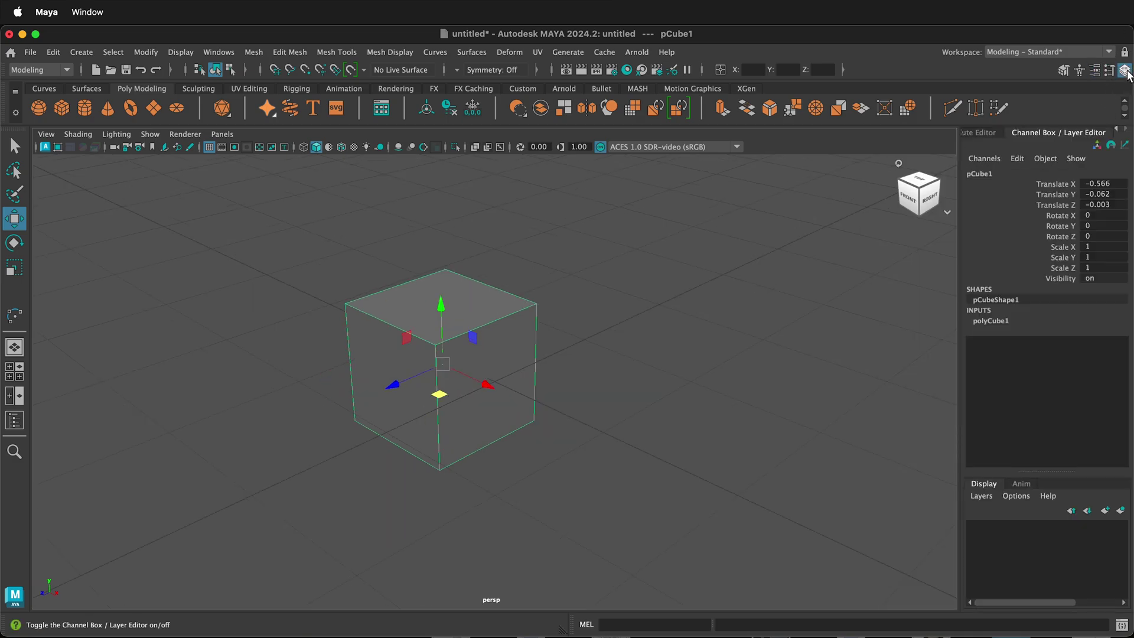
# Middle-drag the Translate X, Y and Z channels to put the cube at 0.806, 0.135, -0.557
pyautogui.click(1057, 184)
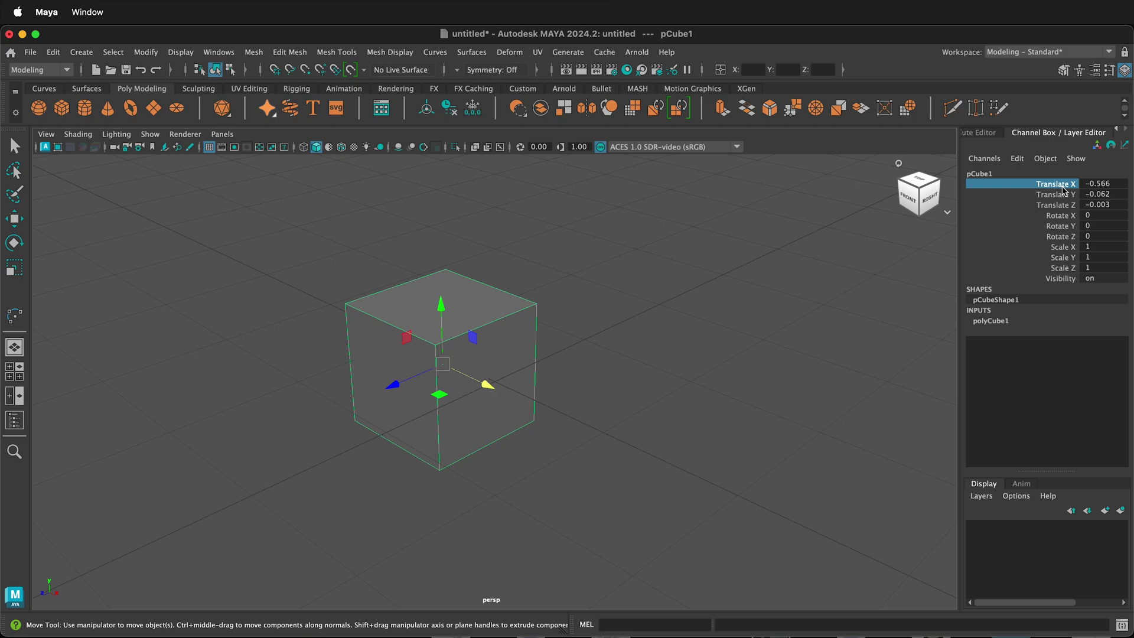
pyautogui.moveTo(751, 265); pyautogui.dragTo(873, 446, button='middle')
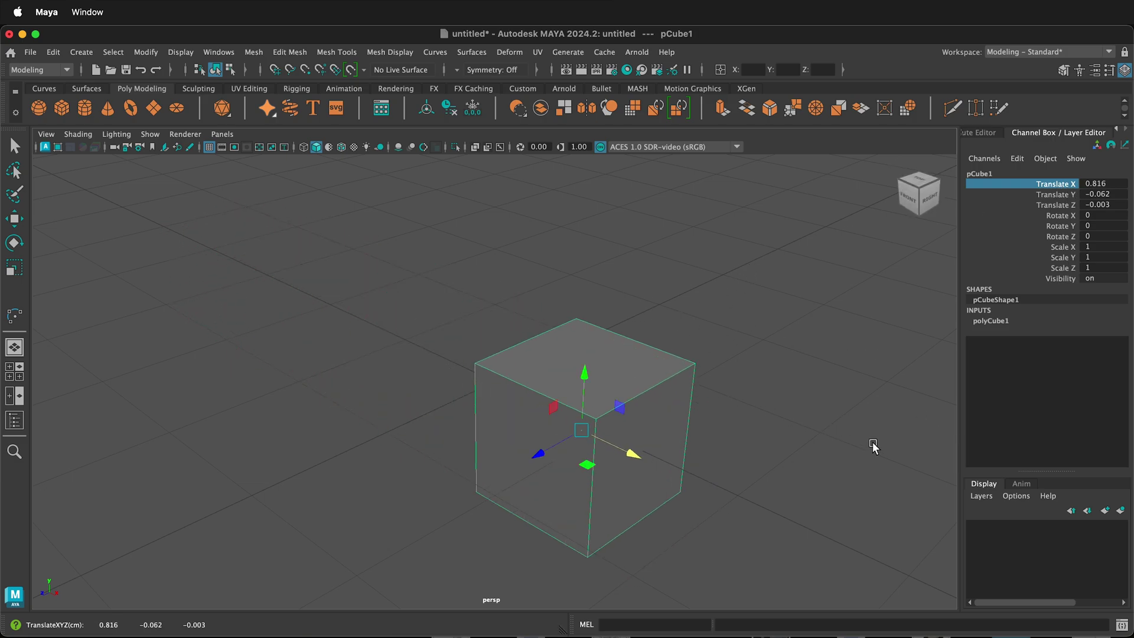
pyautogui.moveTo(614, 332); pyautogui.dragTo(154, 256, button='middle')
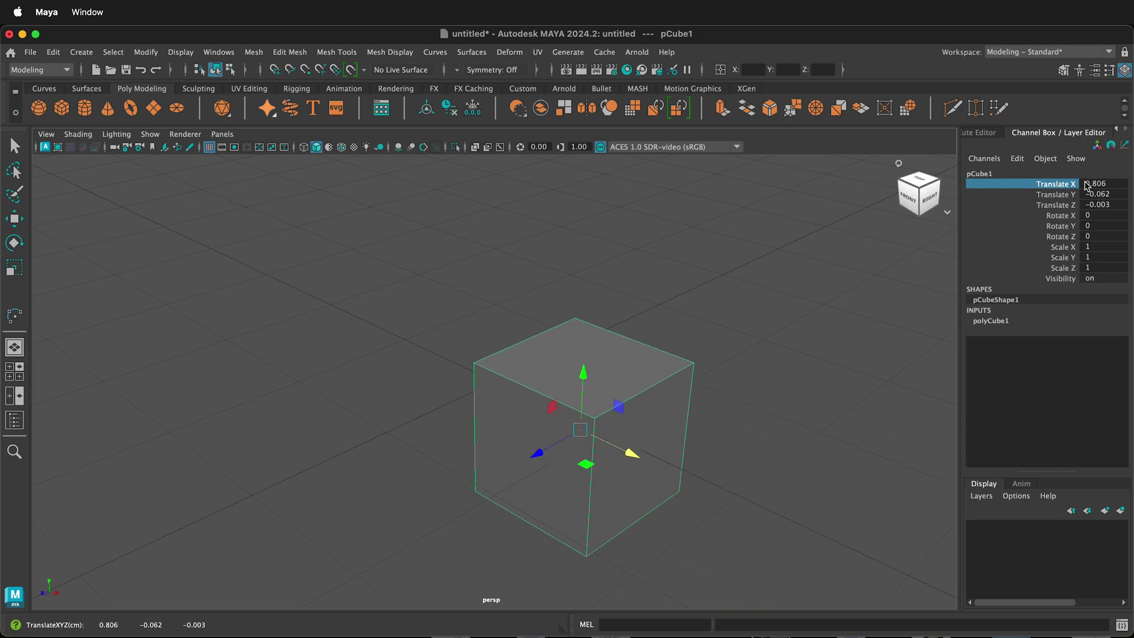
pyautogui.click(1070, 195)
pyautogui.moveTo(818, 255)
pyautogui.mouseDown(button='middle')
pyautogui.moveTo(833, 254)
pyautogui.moveTo(808, 275)
pyautogui.mouseUp(button='middle')
pyautogui.click(1066, 205)
pyautogui.moveTo(871, 384); pyautogui.dragTo(638, 294, button='middle')
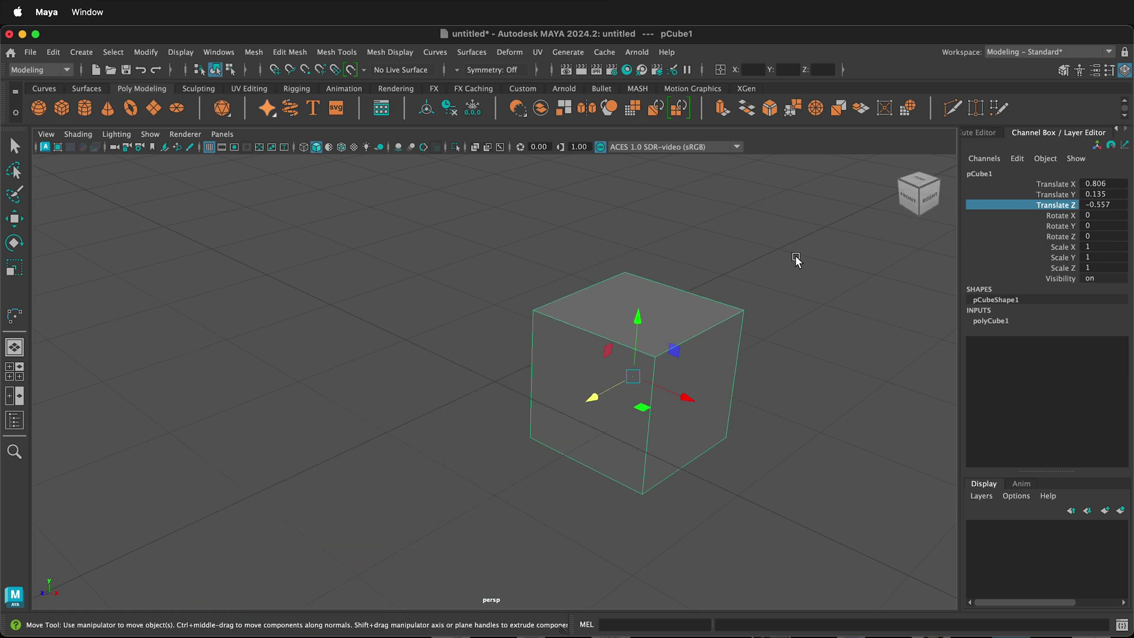
# Inspect the cube's Rotate, Scale Y and polyCube1 channels, then deselect and reselect it
pyautogui.click(988, 235)
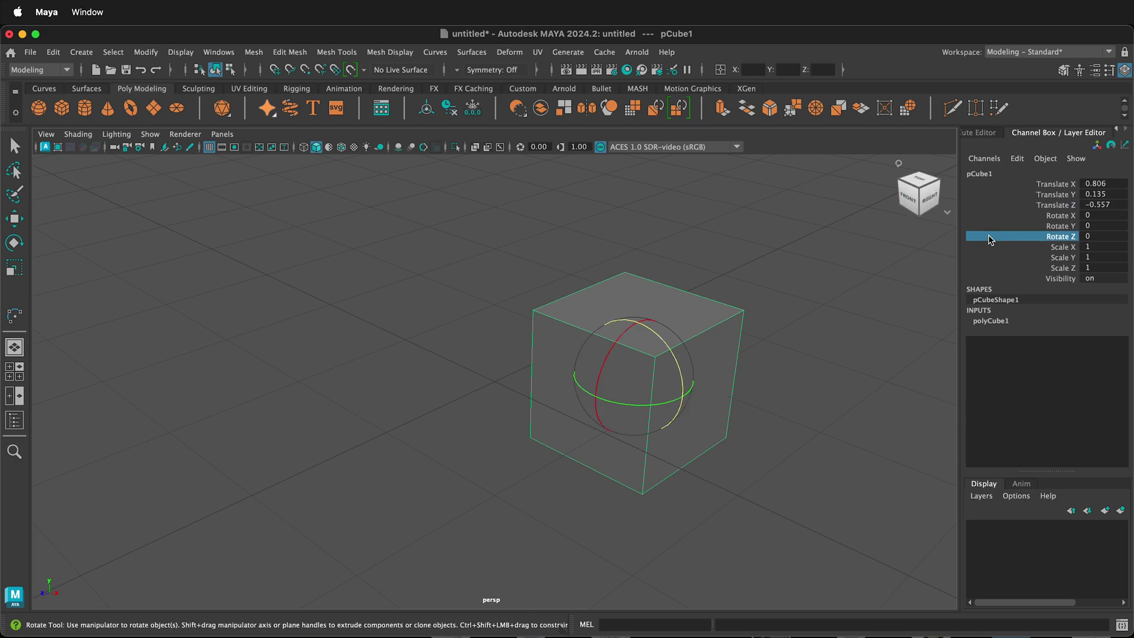
pyautogui.click(1057, 257)
pyautogui.click(990, 321)
pyautogui.press('q')
pyautogui.click(843, 324)
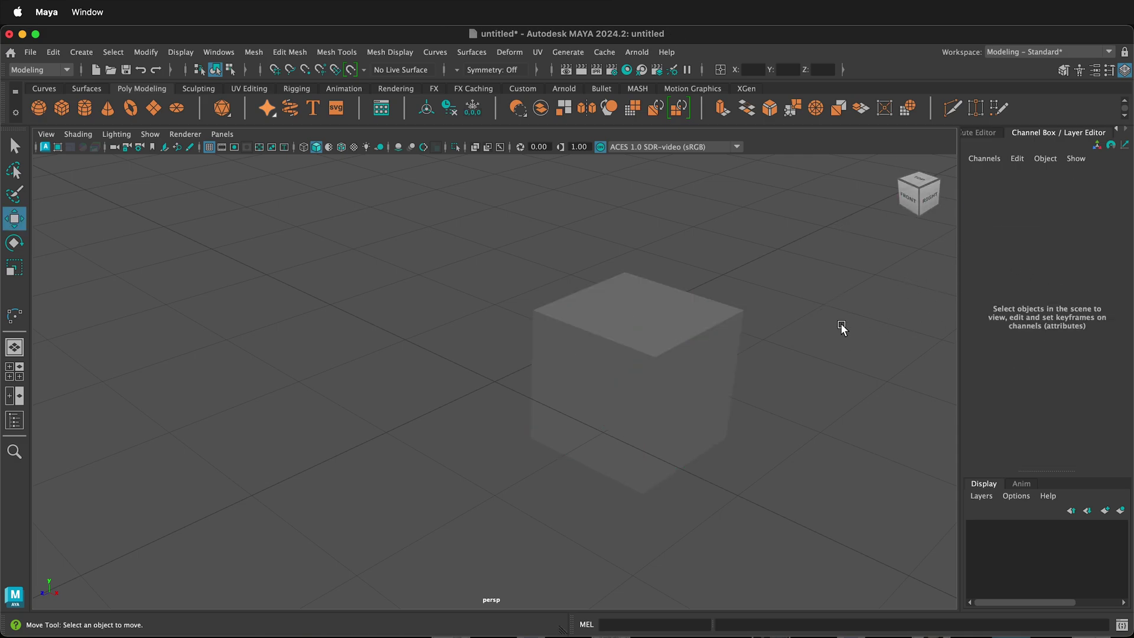
pyautogui.click(628, 357)
# Move the cube with the gizmo and Shift+middle-drag to Translate 1.068, 1.17, 1.007
pyautogui.press('w')
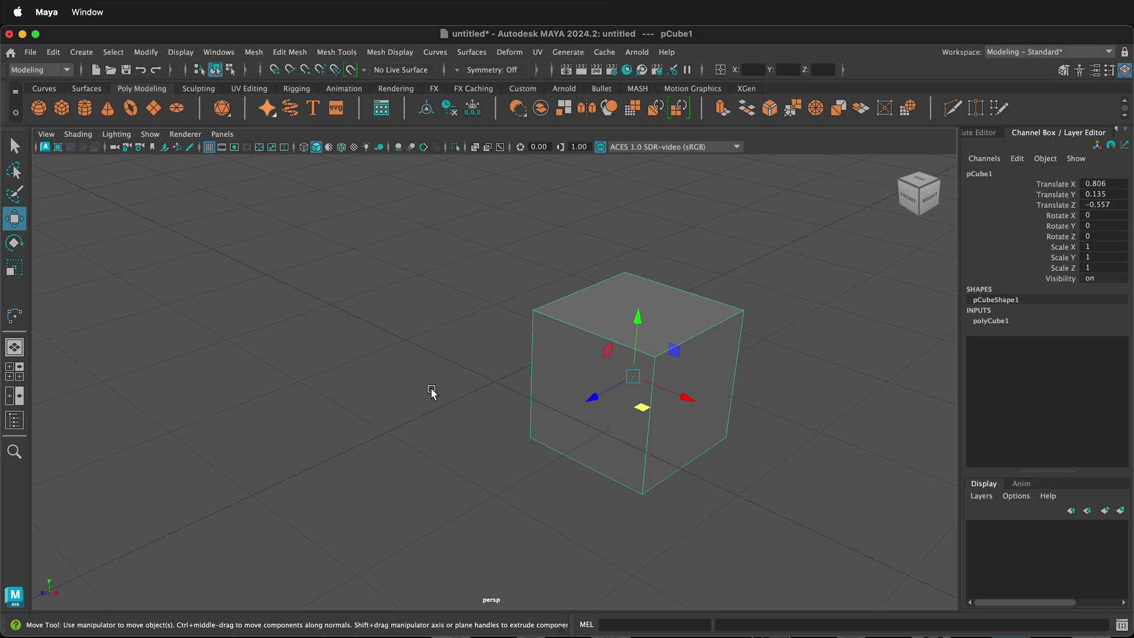
pyautogui.moveTo(432, 391); pyautogui.dragTo(463, 361, button='middle')
pyautogui.moveTo(650, 523); pyautogui.dragTo(498, 407, button='middle')
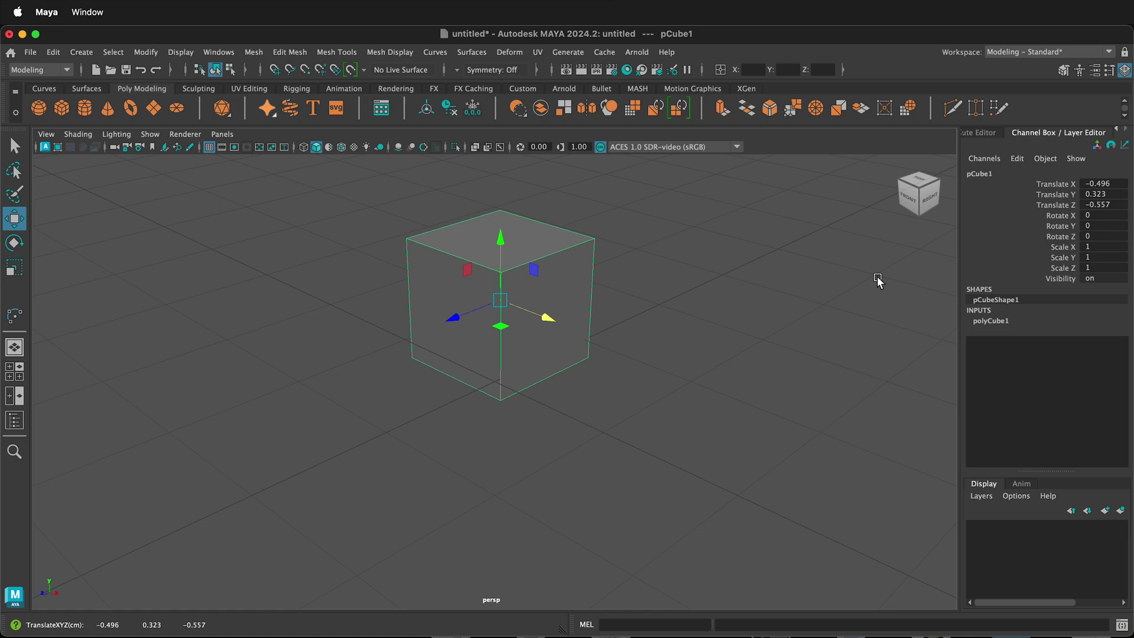
pyautogui.moveTo(879, 280); pyautogui.dragTo(625, 423, button='middle')
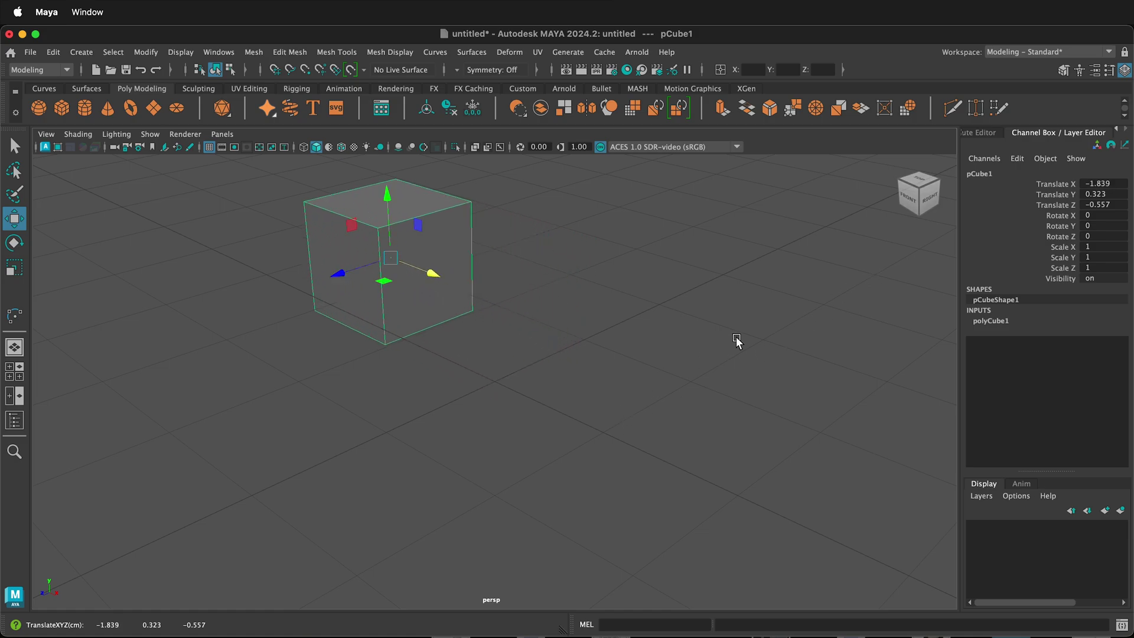
pyautogui.moveTo(741, 366); pyautogui.dragTo(562, 445, button='middle')
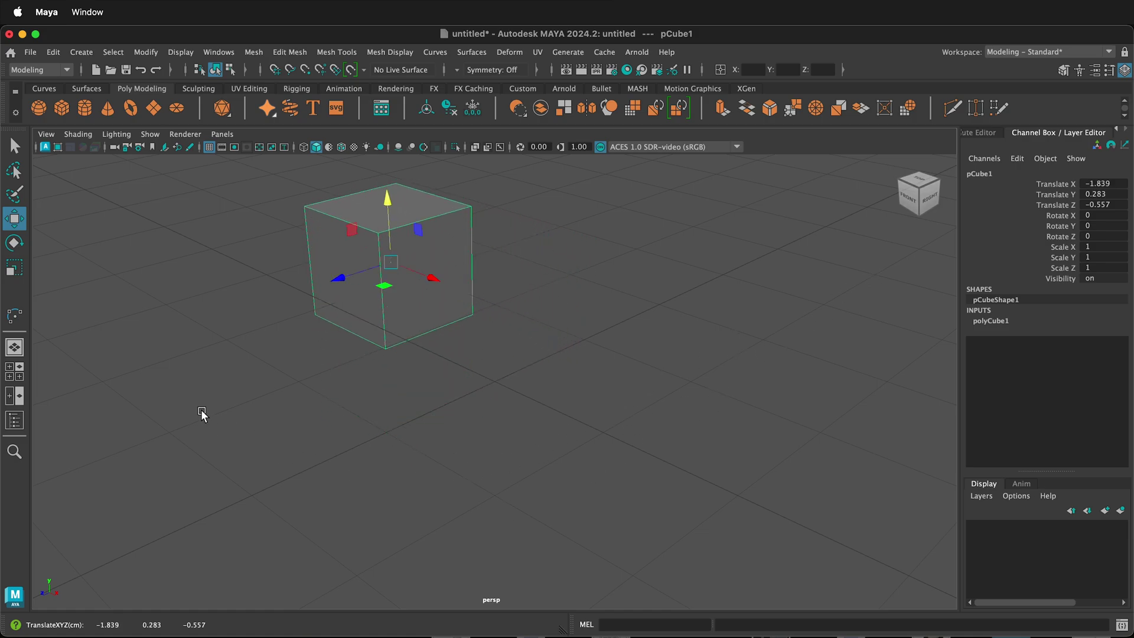
pyautogui.moveTo(201, 414); pyautogui.dragTo(278, 347, button='middle')
pyautogui.moveTo(364, 337); pyautogui.dragTo(556, 399, button='middle')
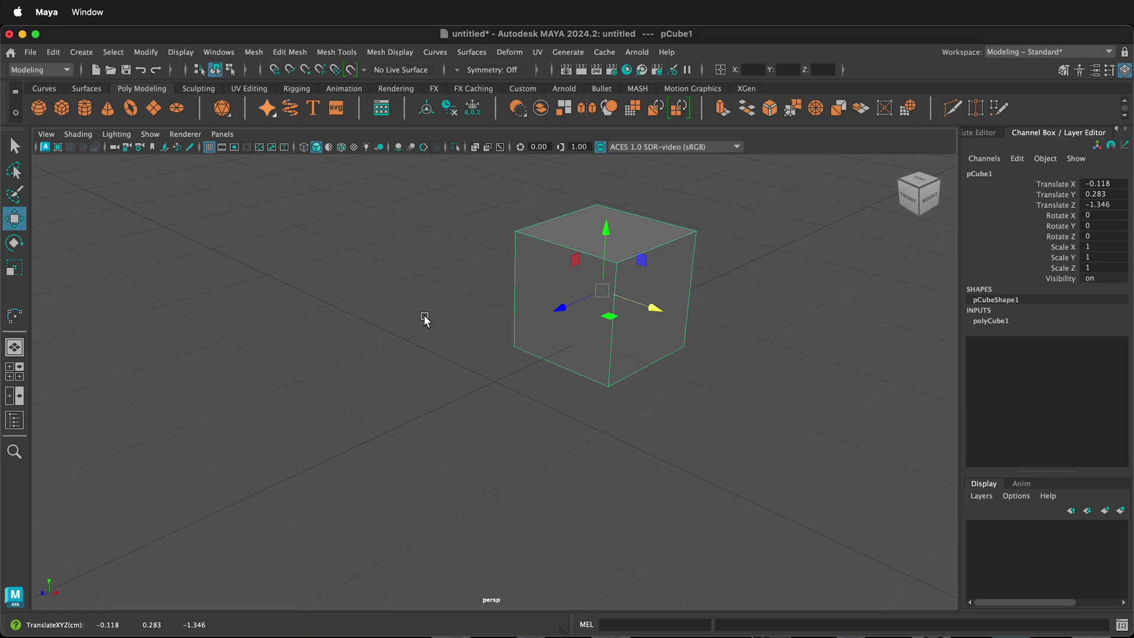
pyautogui.moveTo(435, 370); pyautogui.dragTo(352, 398, button='middle')
pyautogui.moveTo(638, 311); pyautogui.dragTo(651, 349, button='middle')
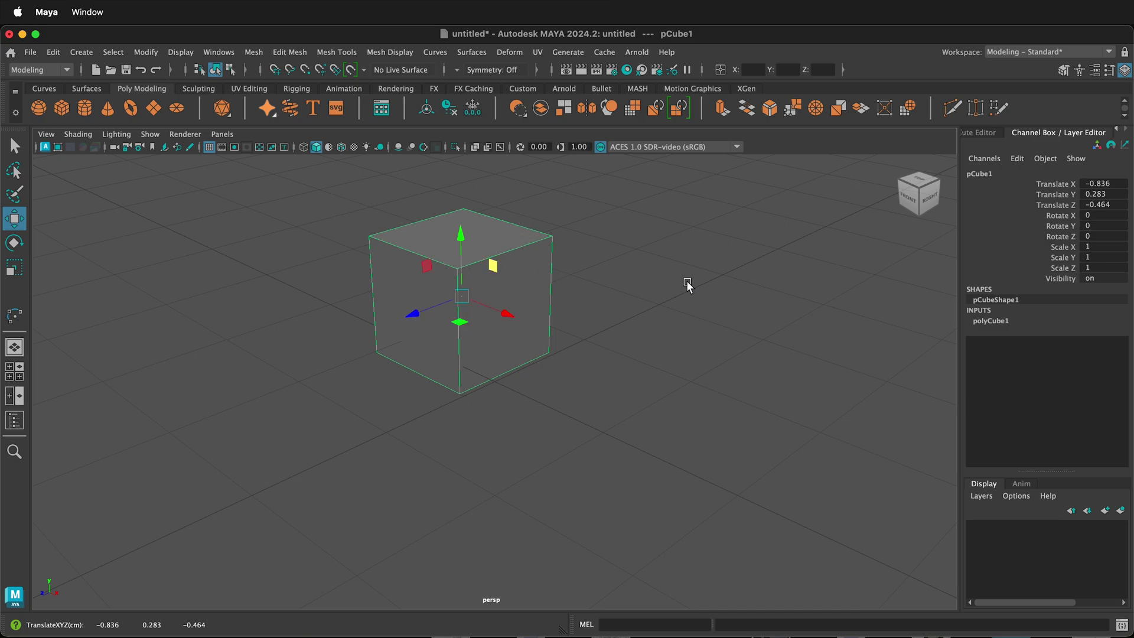
pyautogui.moveTo(687, 285); pyautogui.dragTo(501, 488, button='middle')
pyautogui.moveTo(466, 404); pyautogui.dragTo(477, 272)
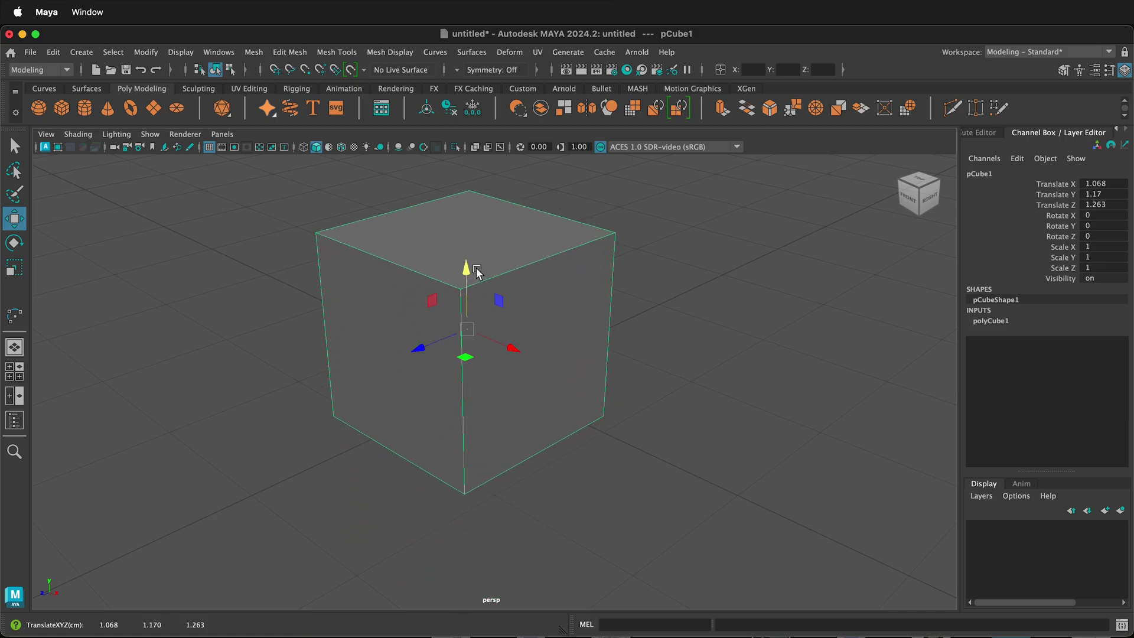
pyautogui.moveTo(418, 350); pyautogui.dragTo(466, 354)
# Free-rotate the cube to 33.62, -25.143, 18.373 and deselect it
pyautogui.press('e')
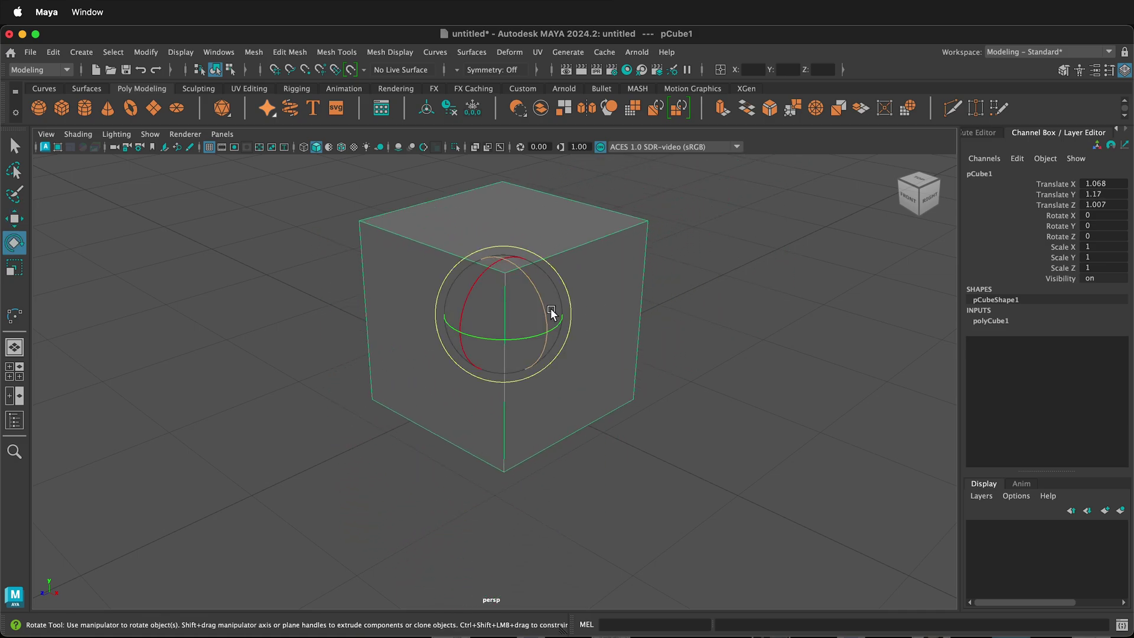
pyautogui.moveTo(552, 319); pyautogui.dragTo(462, 339)
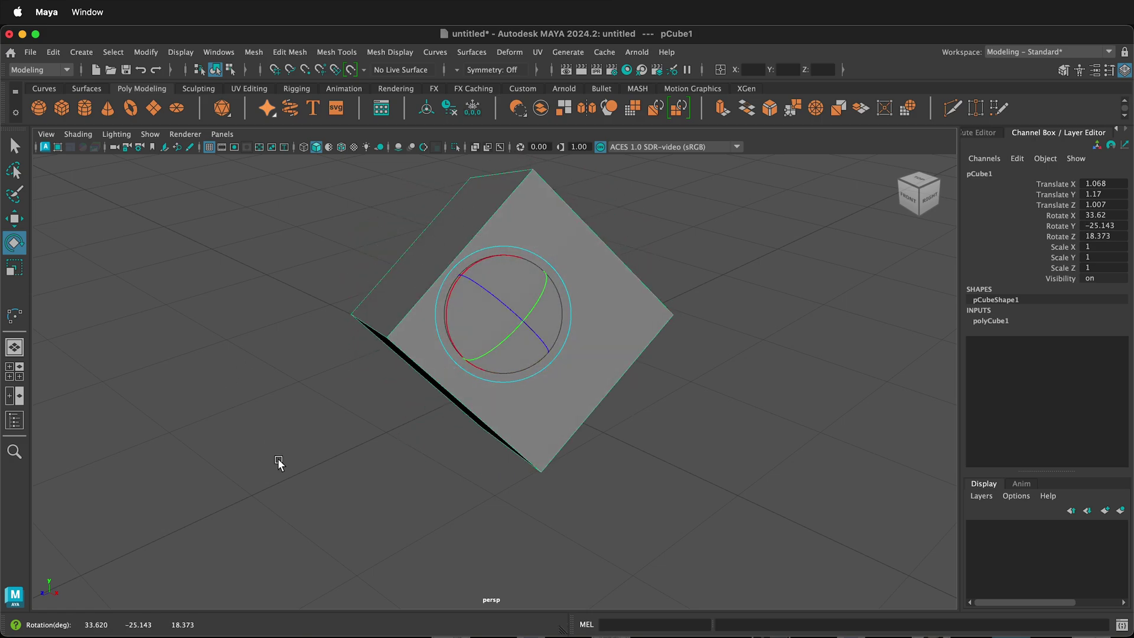
pyautogui.click(695, 355)
# Set the Move tool's Axis Orientation to Object in its Tool Settings
pyautogui.click(16, 219)
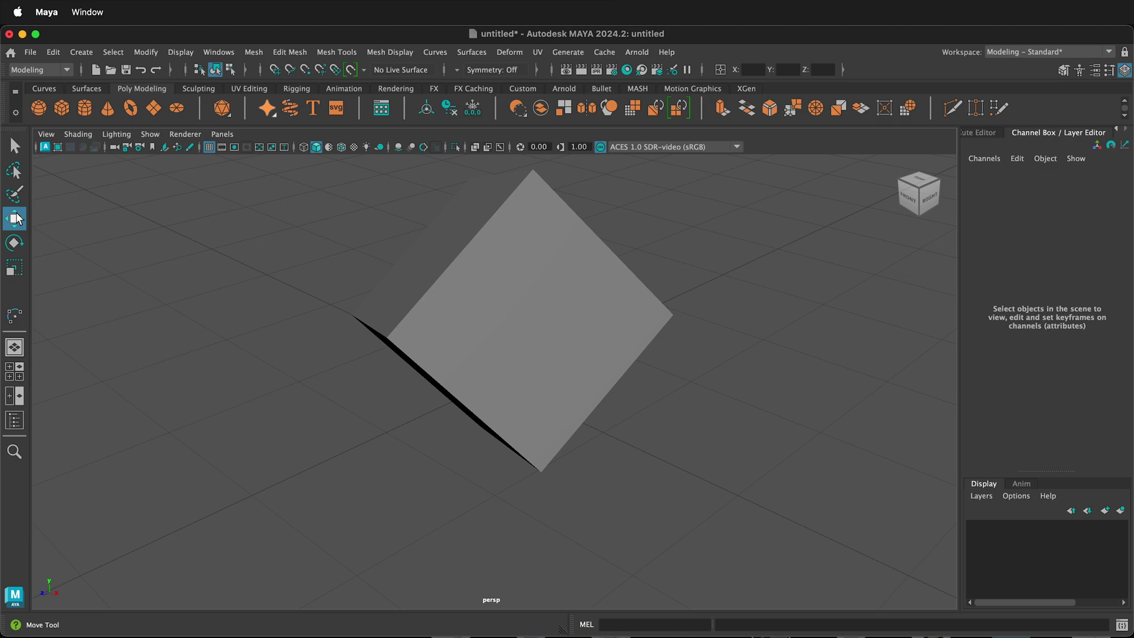
pyautogui.doubleClick(16, 220)
pyautogui.moveTo(359, 126); pyautogui.dragTo(243, 163)
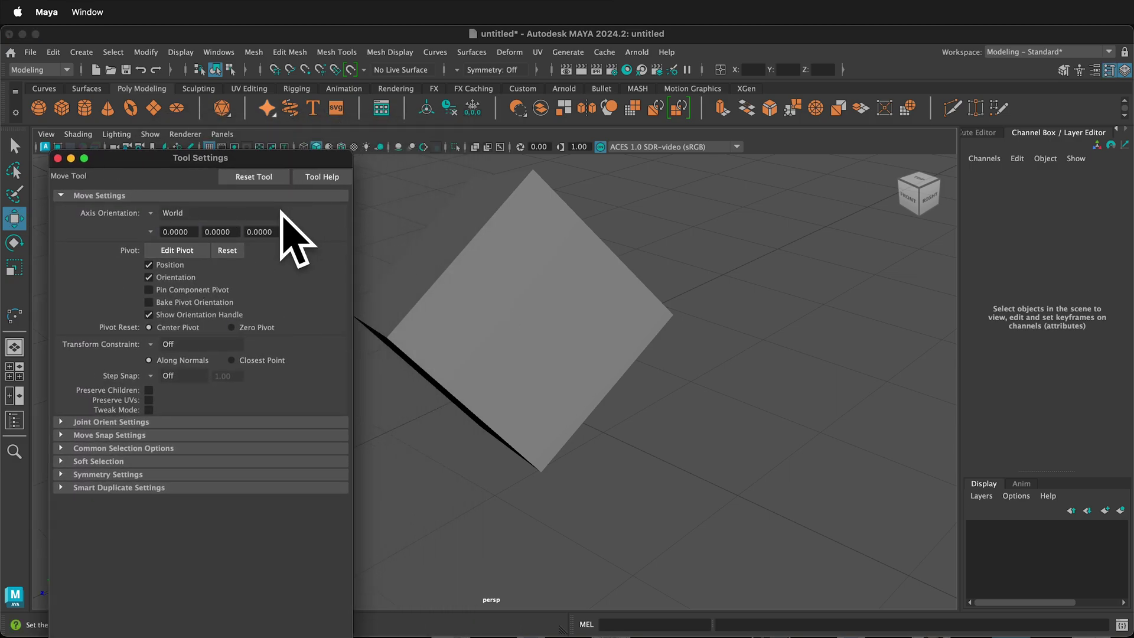
pyautogui.click(149, 214)
pyautogui.click(168, 225)
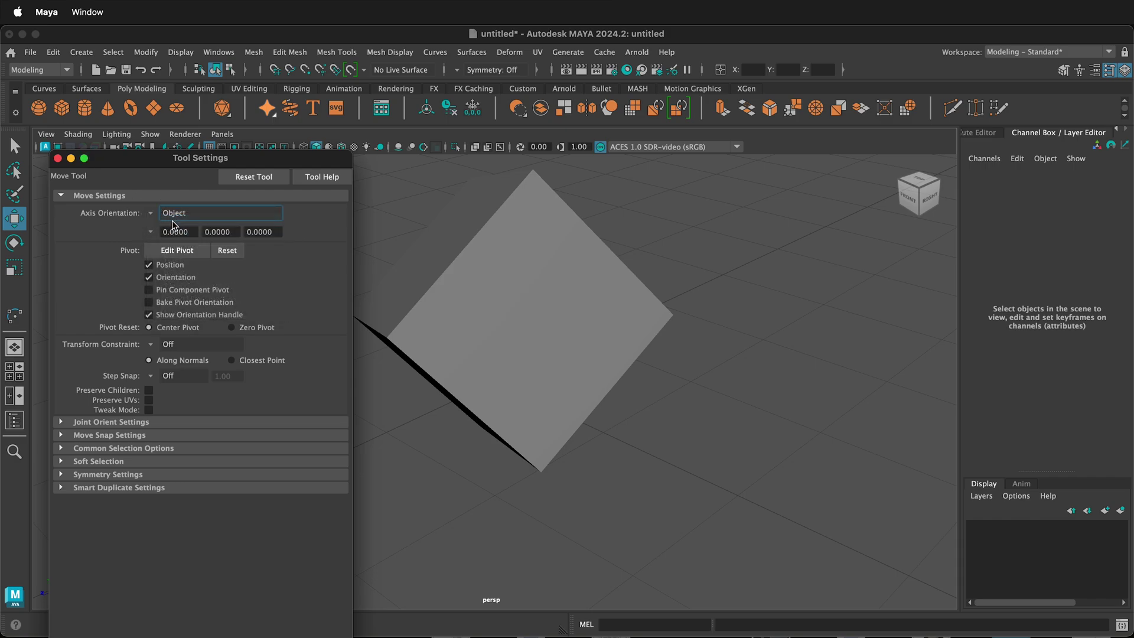
# Drag the cube along its own tilted axes to Translate 1.191, 0.974, 0.89
pyautogui.click(605, 300)
pyautogui.moveTo(457, 270); pyautogui.dragTo(497, 260)
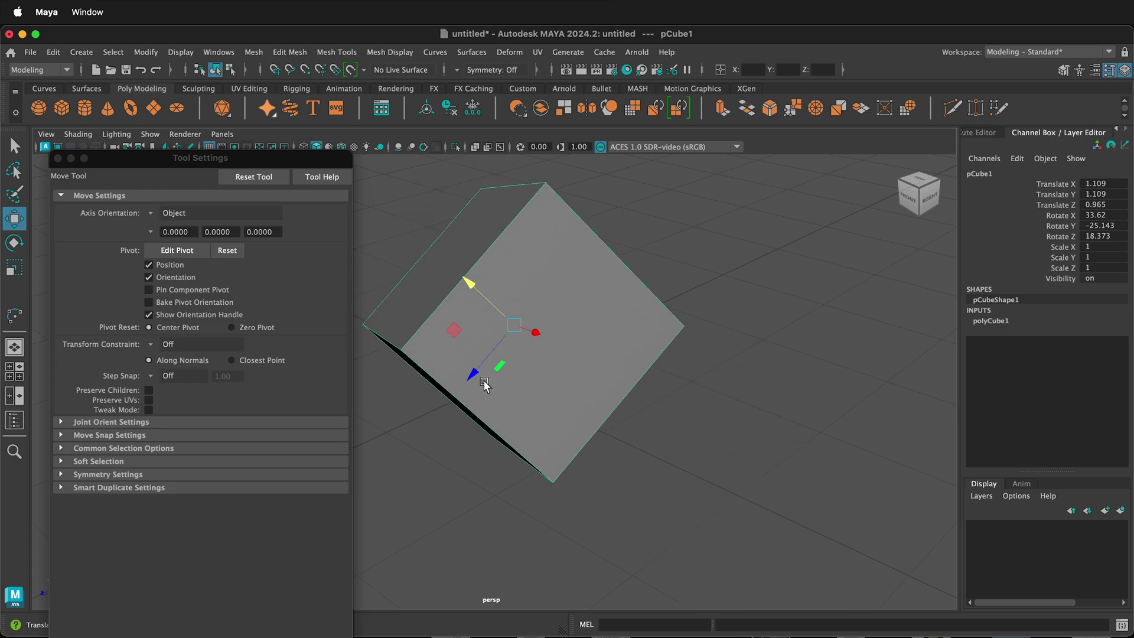
pyautogui.moveTo(484, 385); pyautogui.dragTo(478, 355)
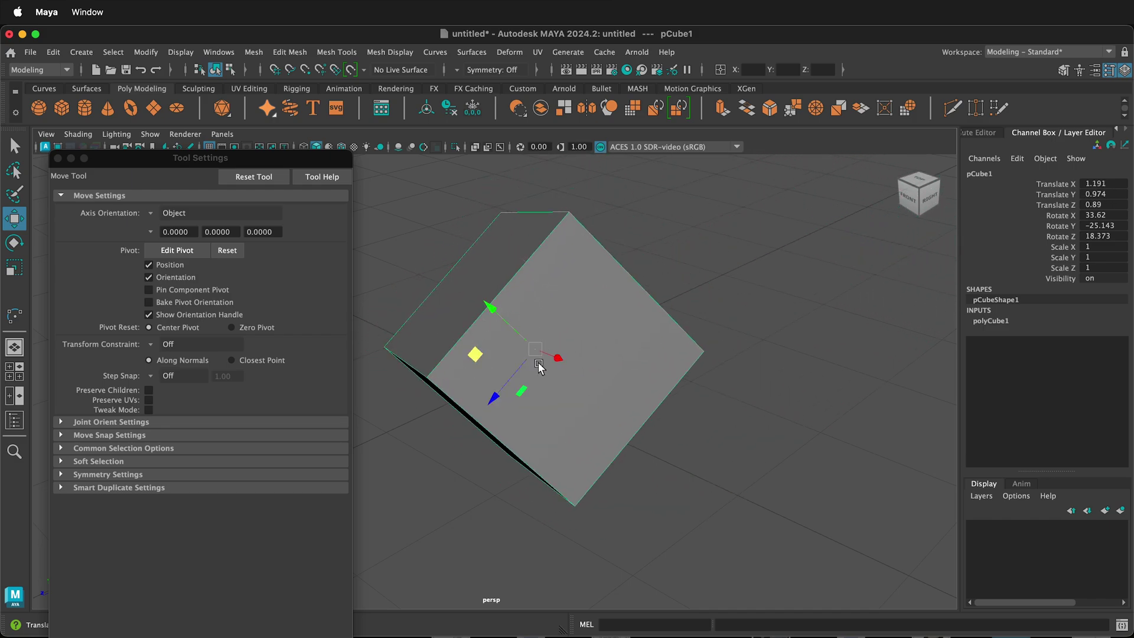
# Reset the Move tool's Axis Orientation to World and close Tool Settings
pyautogui.click(185, 216)
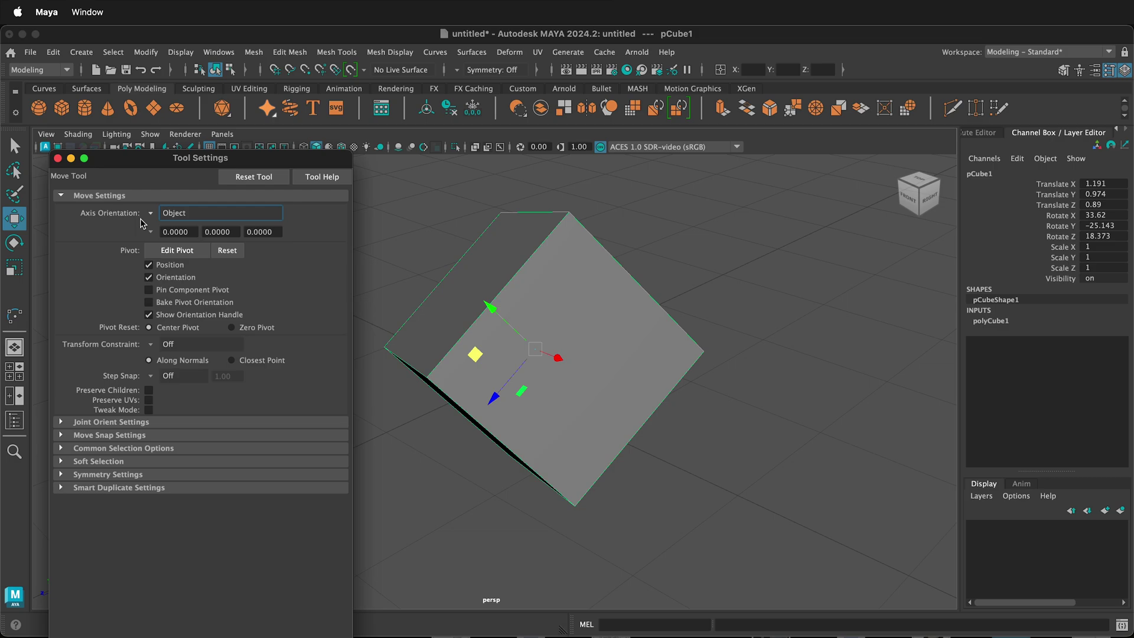
pyautogui.click(154, 212)
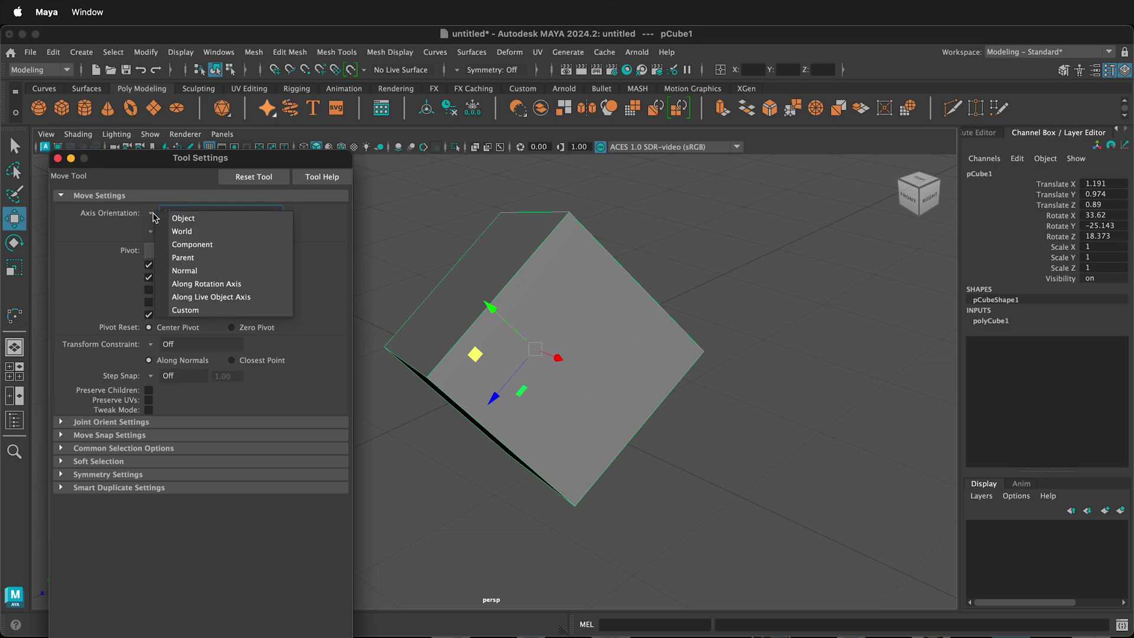
pyautogui.click(185, 231)
pyautogui.click(57, 158)
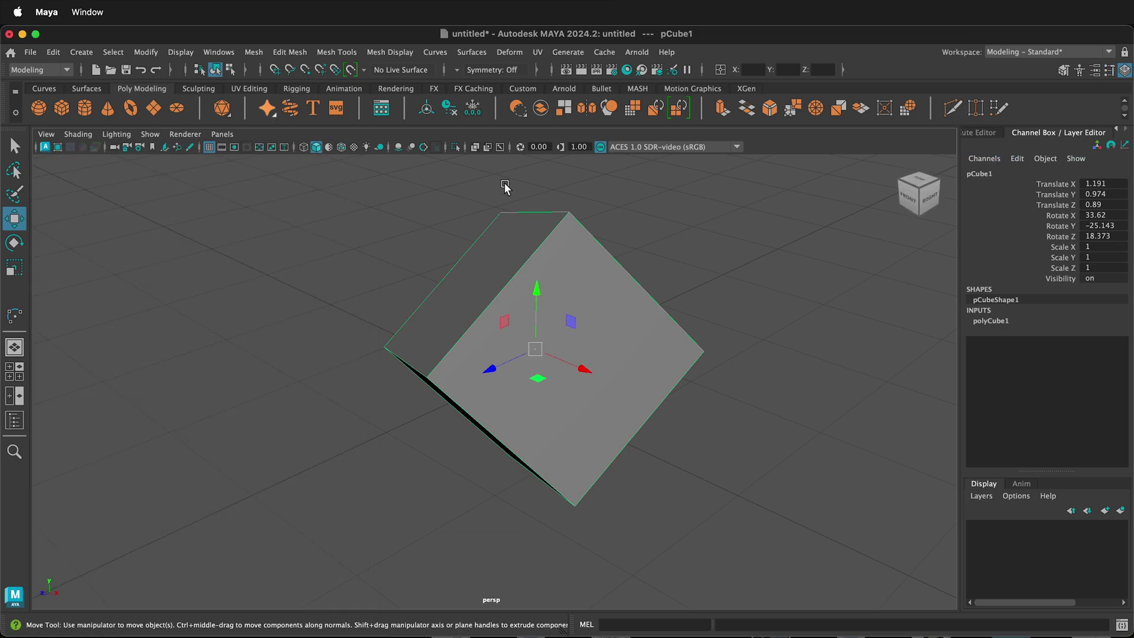
# Drag the X, Z and Y arrows to move the cube to 1.872, 1.631, 1.276 in world space
pyautogui.moveTo(582, 369); pyautogui.dragTo(709, 381)
pyautogui.moveTo(601, 416); pyautogui.dragTo(534, 263)
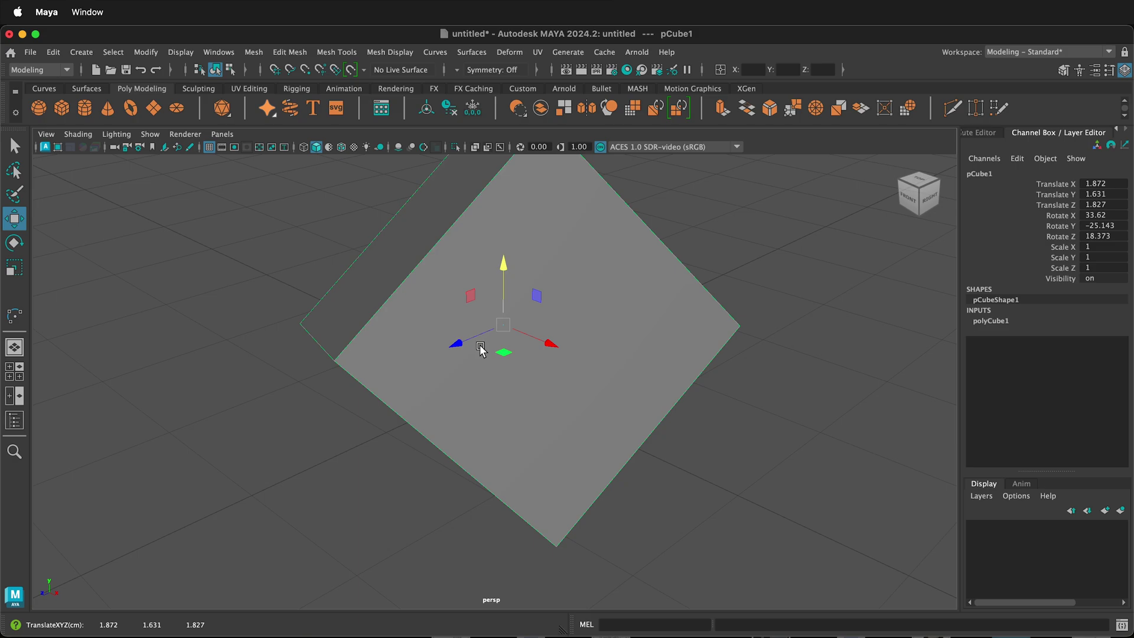
pyautogui.moveTo(481, 349); pyautogui.dragTo(547, 308)
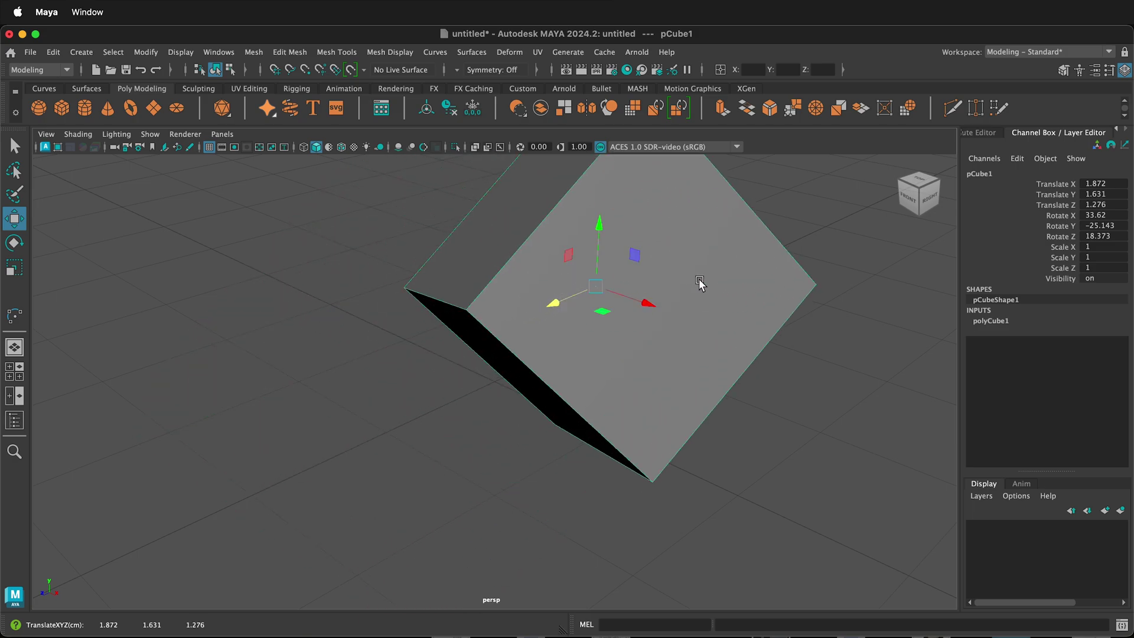